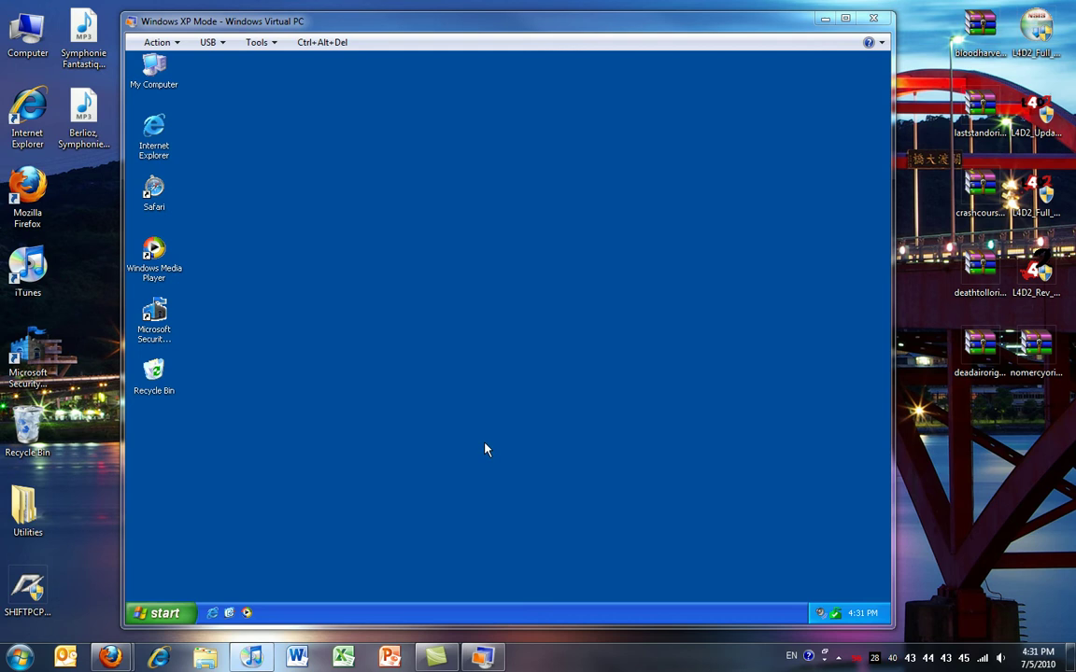
Attach the Intel(r) PC Camera CS630 from the USB menu and cancel the Scanner and Camera Wizard
{"action": "left_click", "coordinate": [169, 612]}
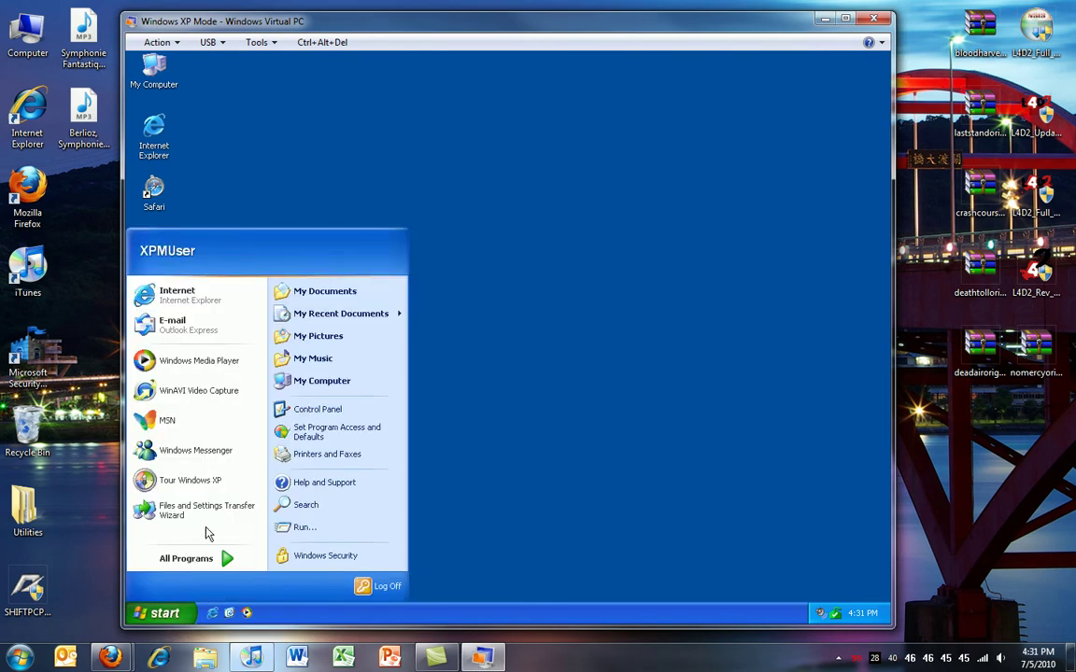
{"action": "left_click", "coordinate": [275, 170]}
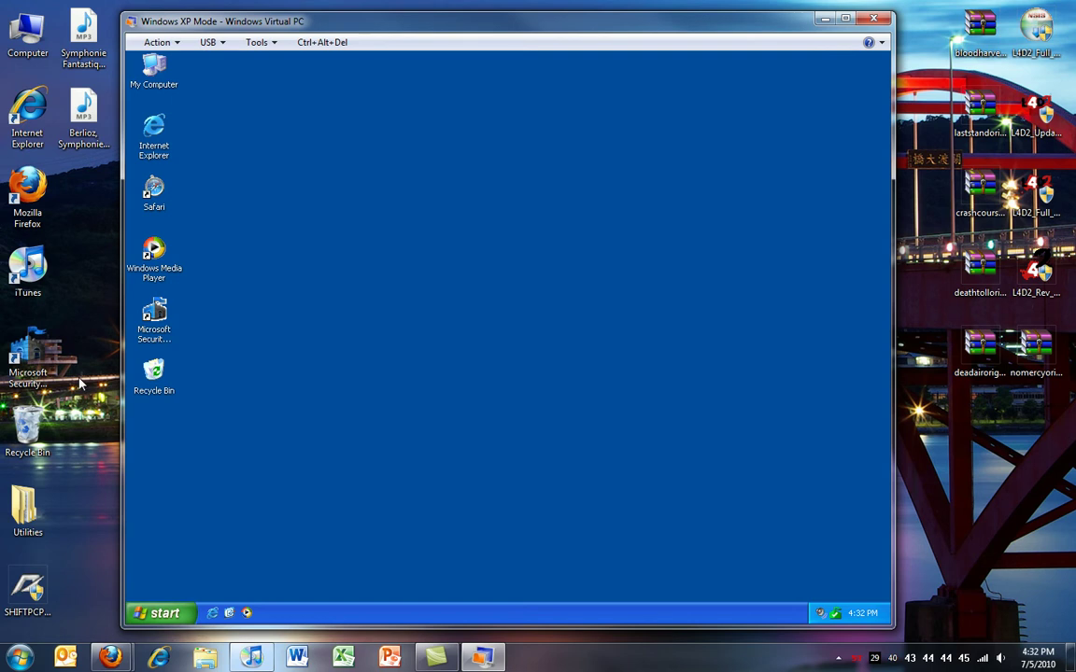
{"action": "left_click", "coordinate": [224, 43]}
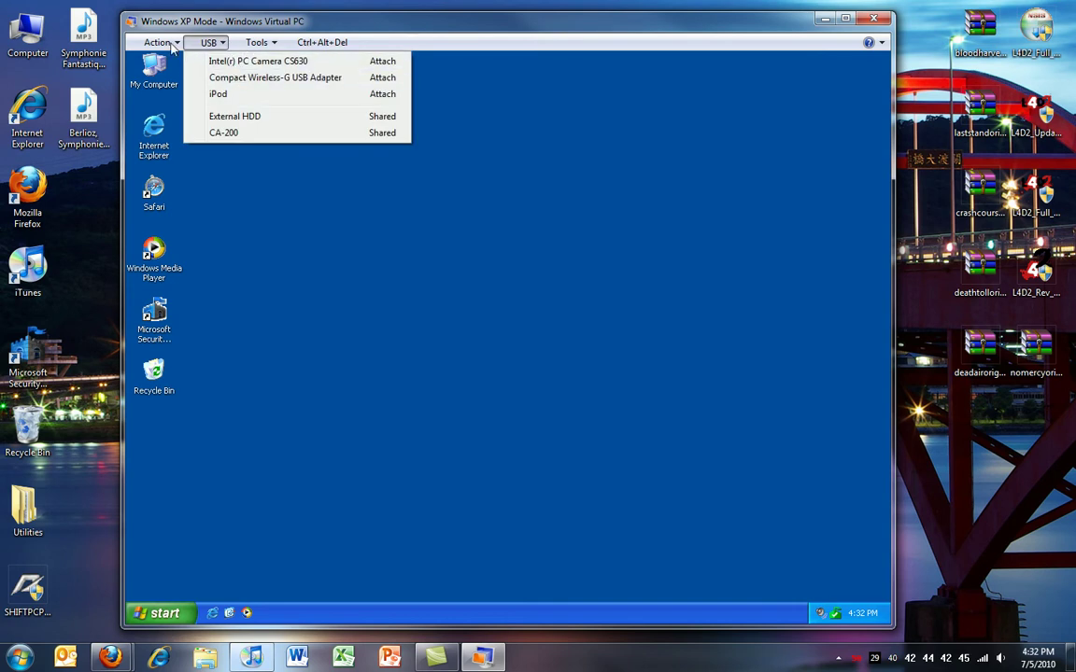
{"action": "left_click", "coordinate": [286, 63]}
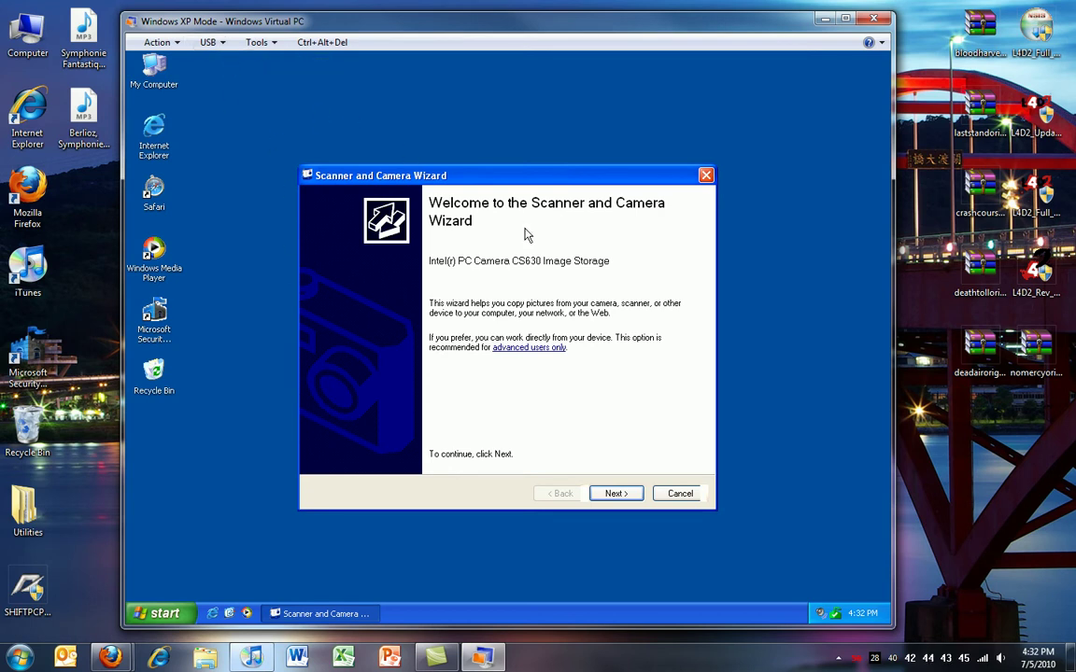
{"action": "mouse_move", "coordinate": [544, 183]}
{"action": "left_mouse_down"}
{"action": "mouse_move", "coordinate": [545, 146]}
{"action": "mouse_move", "coordinate": [540, 195]}
{"action": "left_mouse_up"}
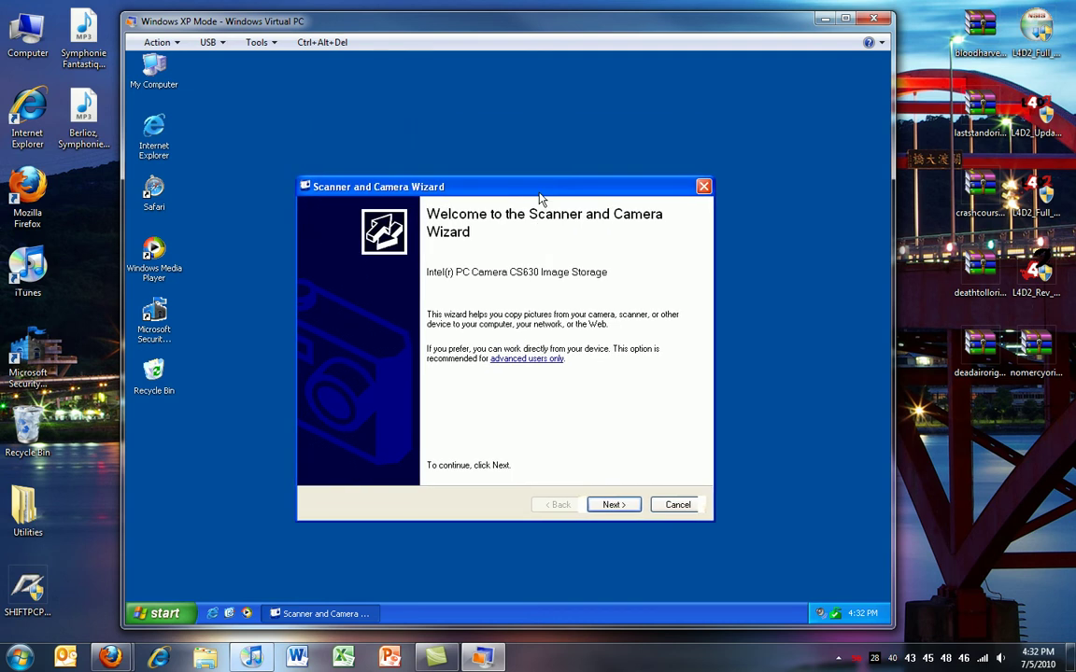
{"action": "left_click", "coordinate": [677, 505]}
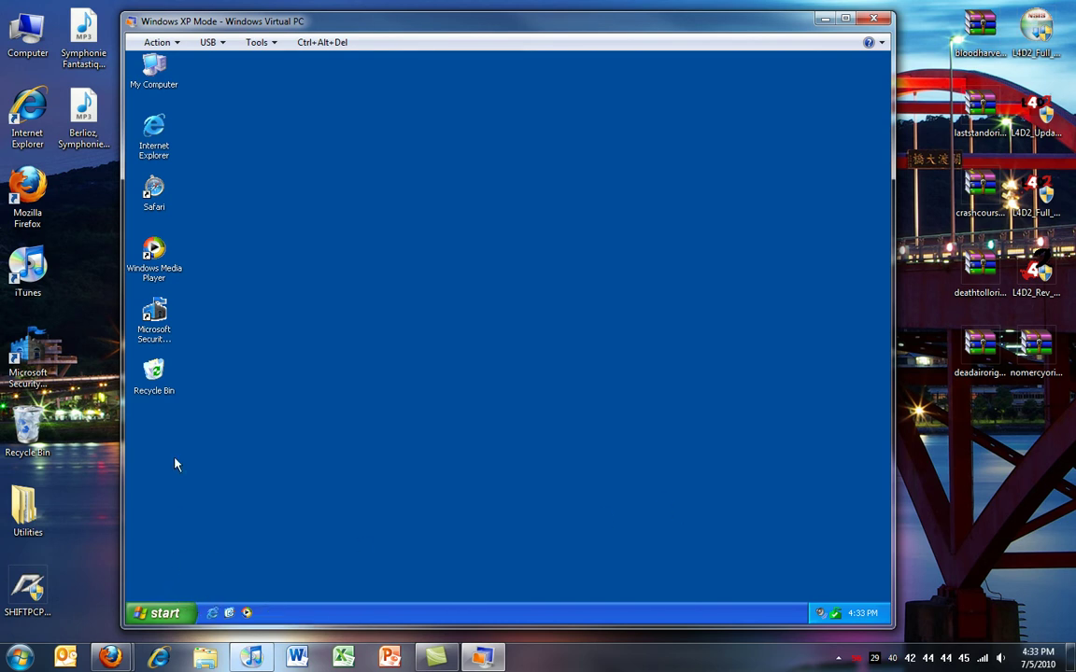
{"action": "left_click", "coordinate": [162, 189]}
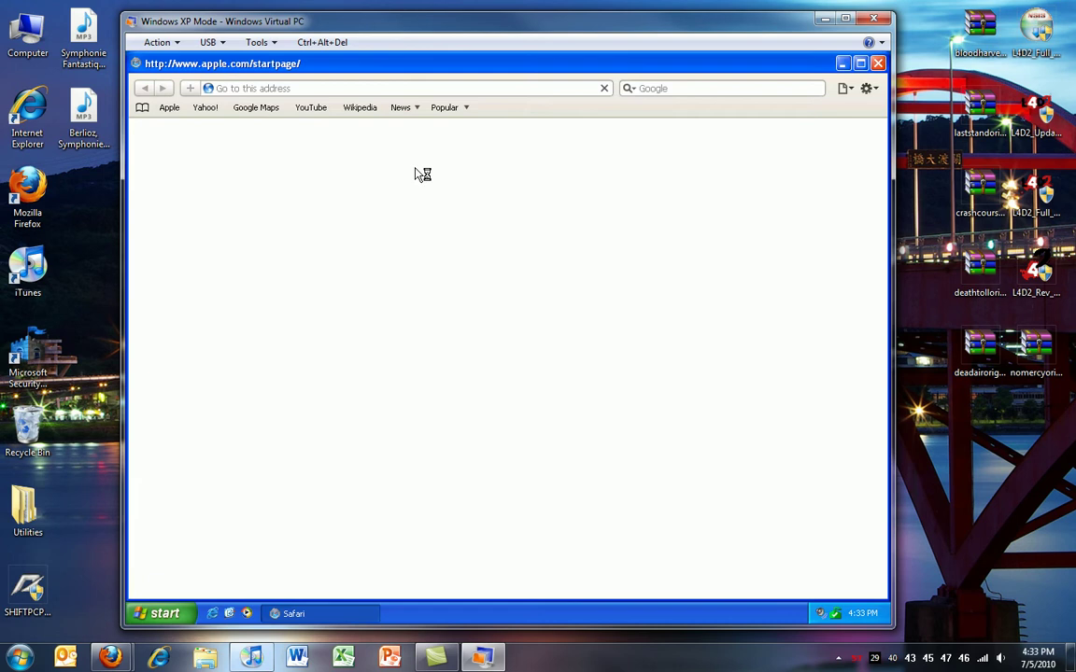
{"action": "left_click", "coordinate": [413, 88]}
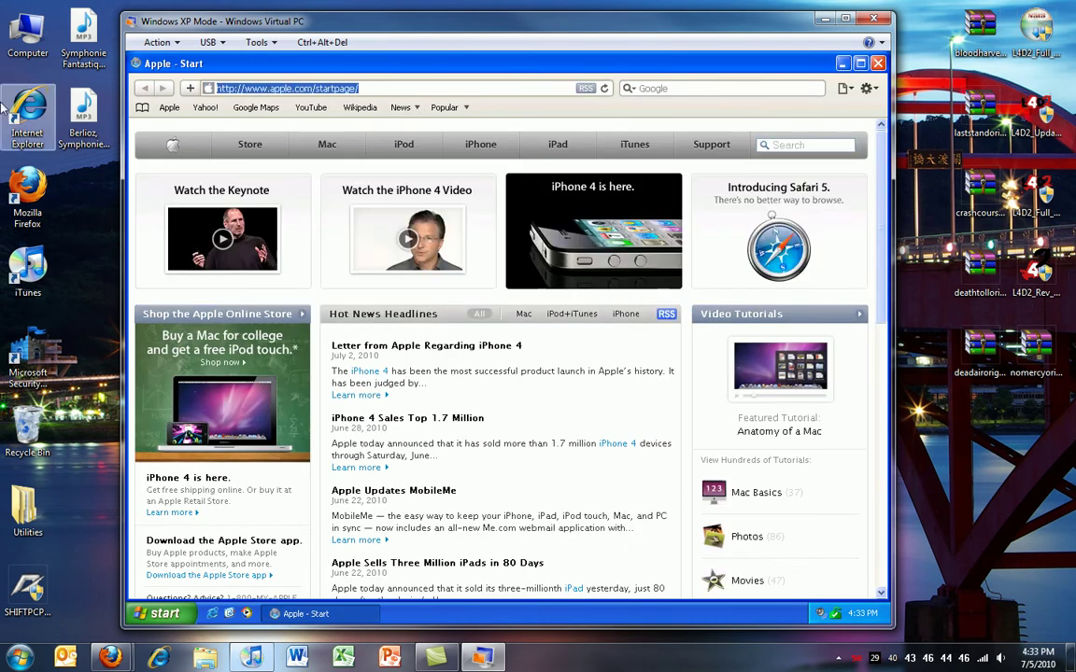
{"action": "type", "text": "cameroid.com/"}
{"action": "key", "text": "Return"}
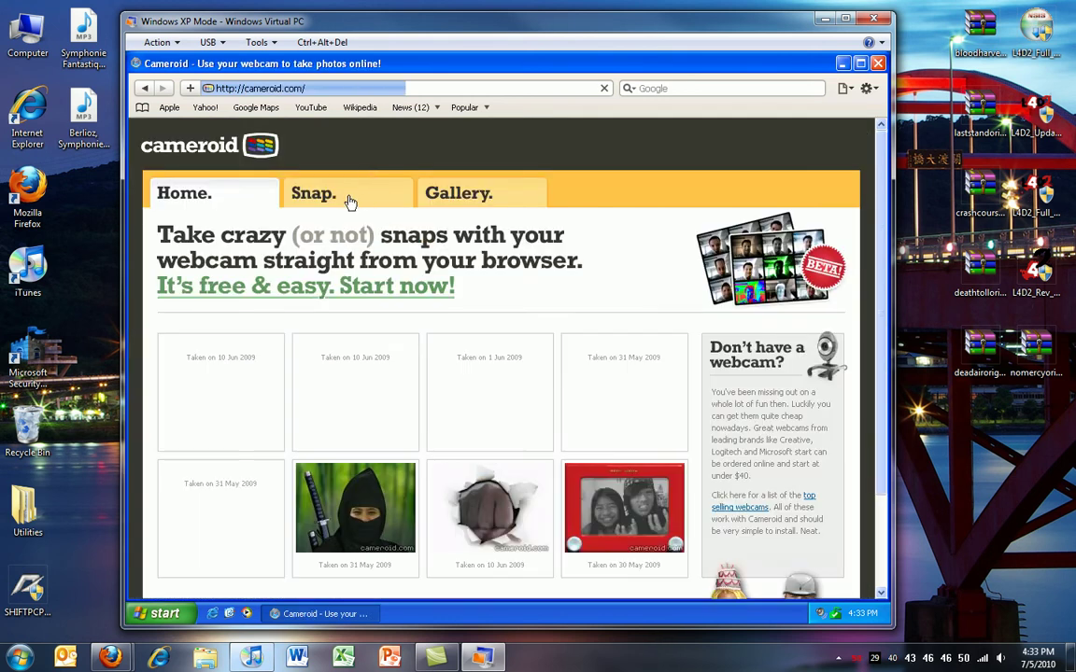
{"action": "left_click", "coordinate": [350, 200]}
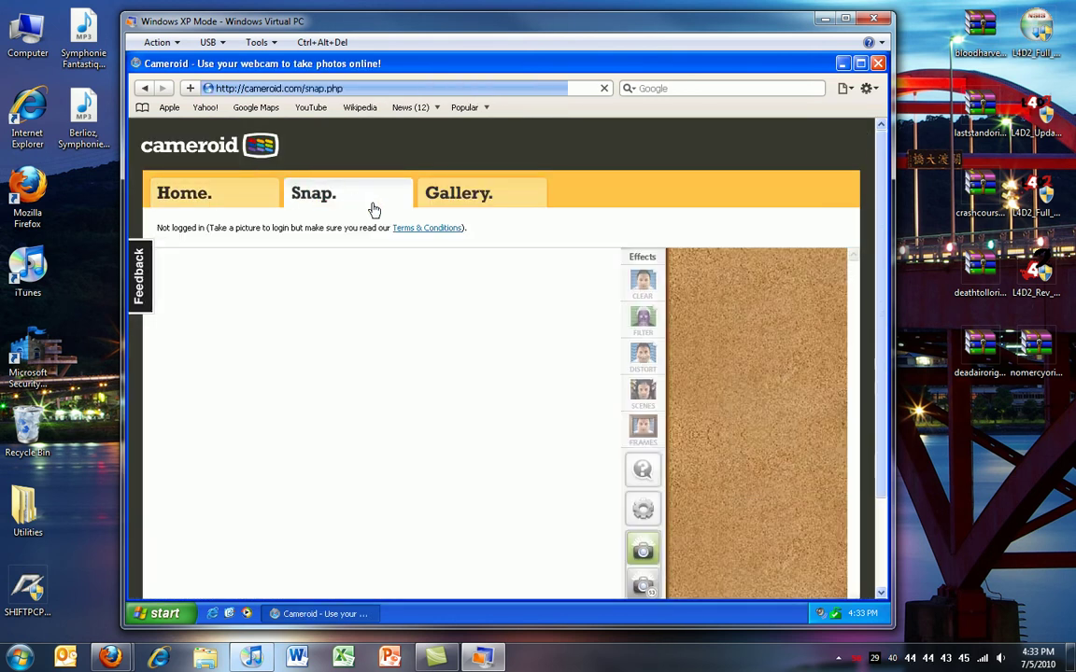
{"action": "scroll", "coordinate": [493, 339], "scroll_direction": "down", "scroll_amount": 2}
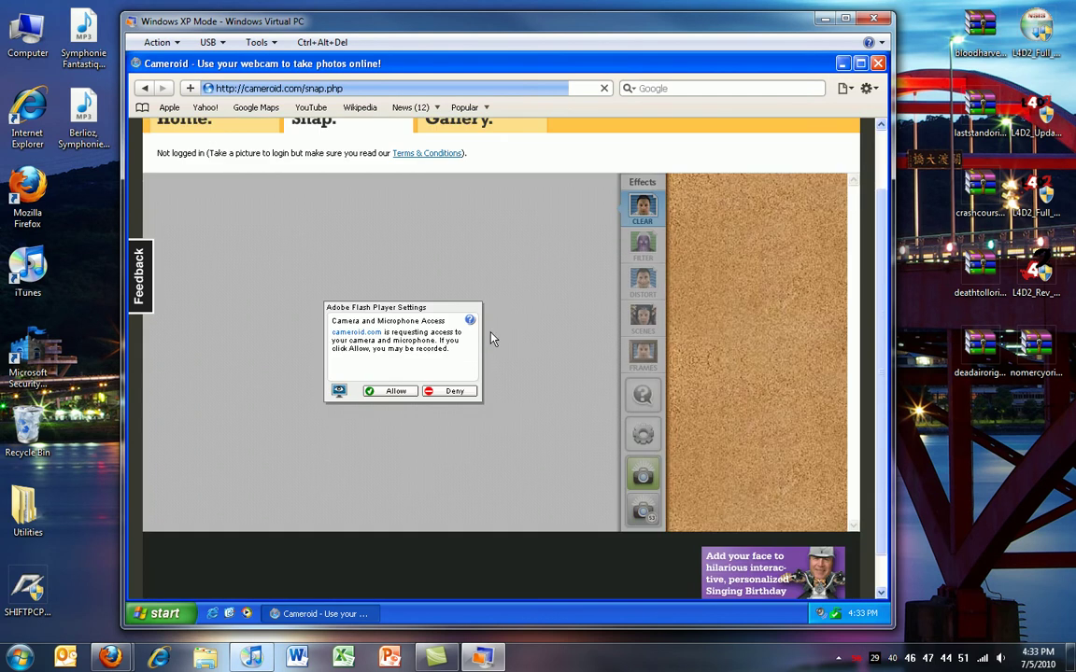
{"action": "left_click", "coordinate": [398, 393]}
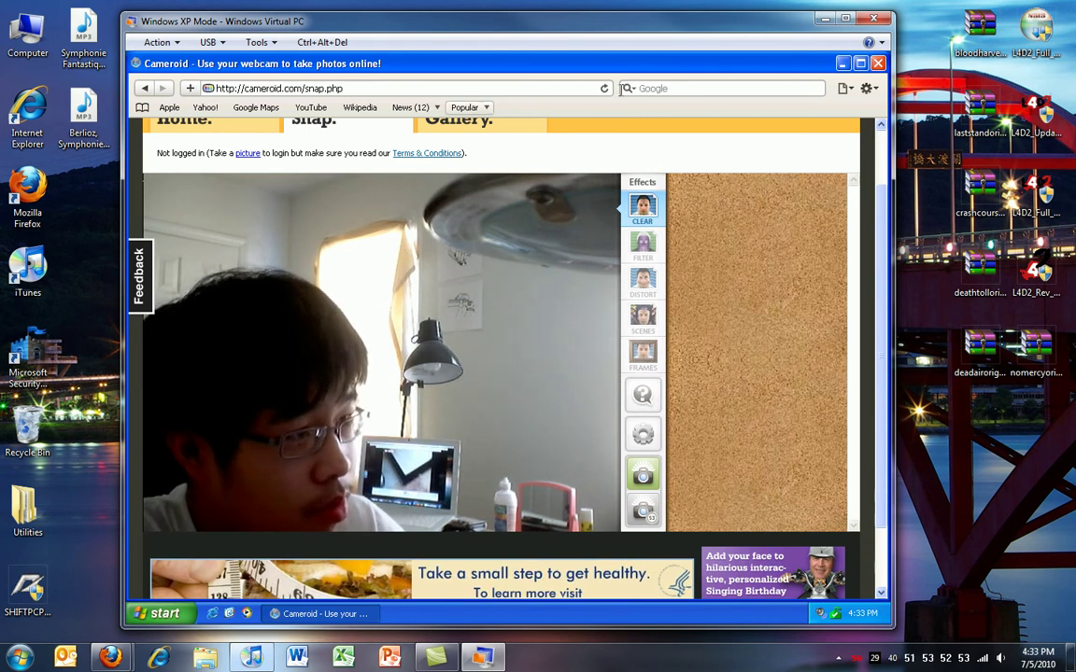
{"action": "left_click", "coordinate": [877, 64]}
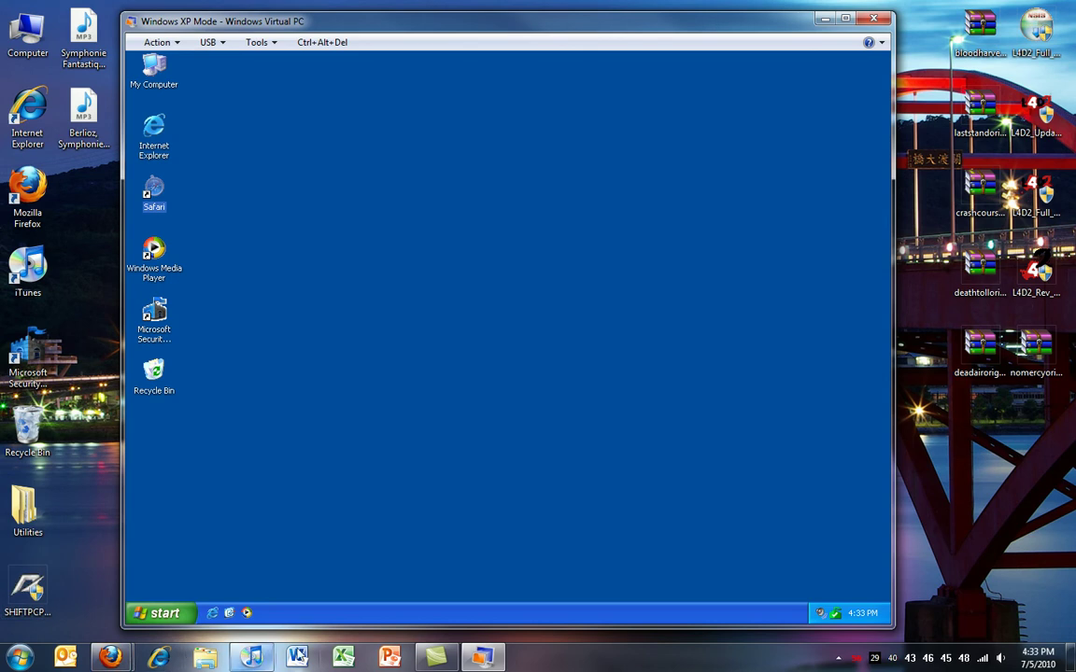
Launch Safari from Windows XP Mode Applications in the Start Menu, letting the XP Mode virtual machine close
{"action": "left_click", "coordinate": [252, 658]}
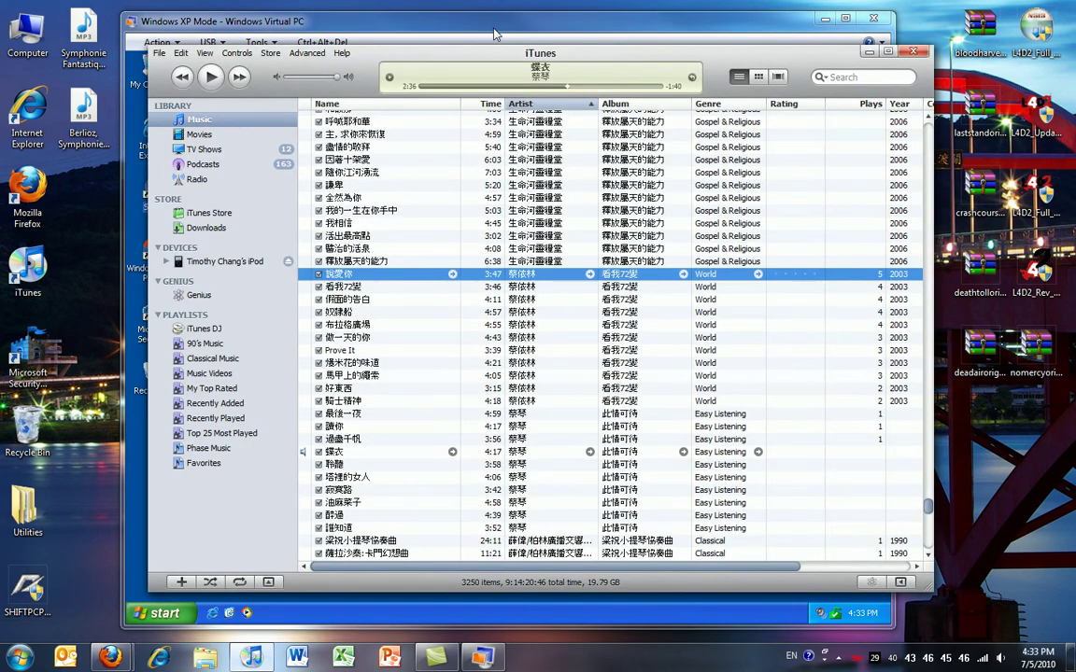
{"action": "key", "text": "alt+Tab"}
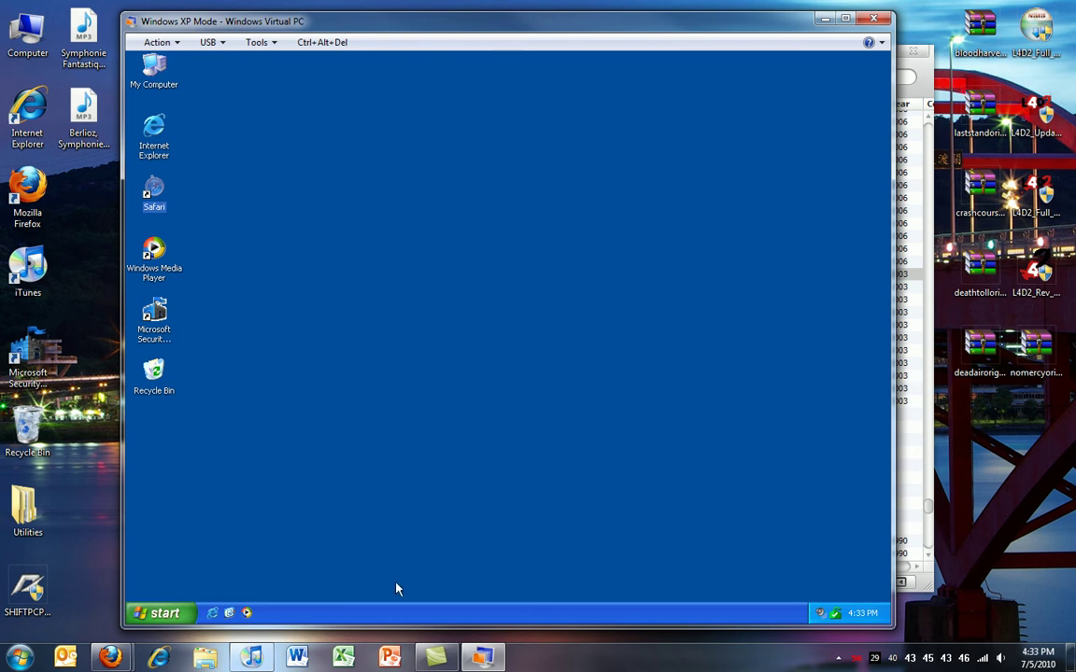
{"action": "left_click", "coordinate": [21, 659]}
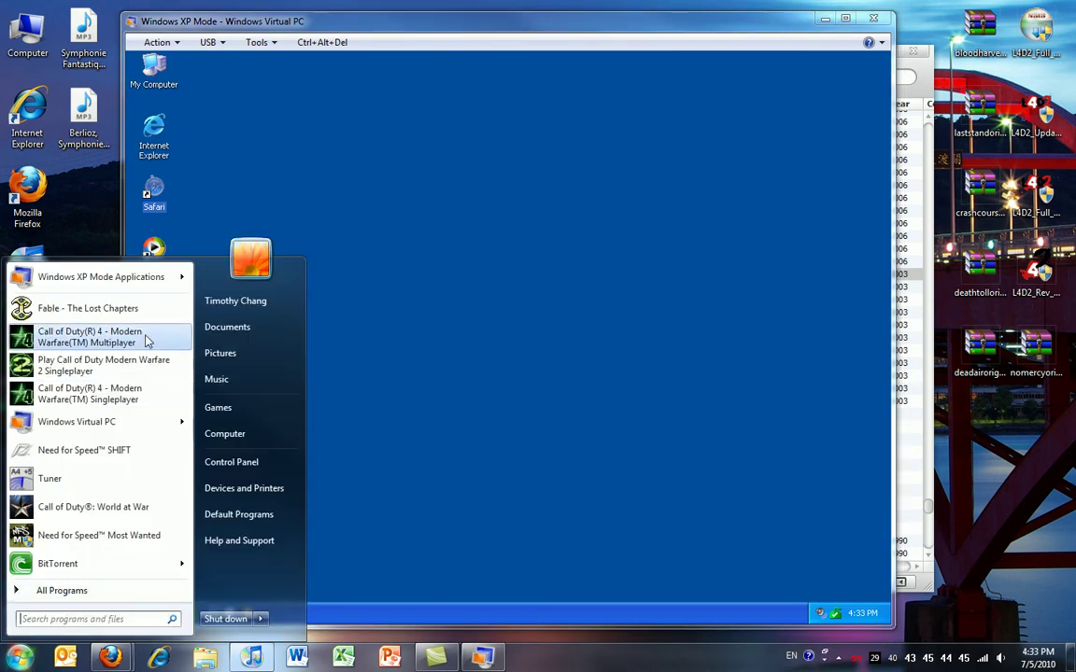
{"action": "mouse_move", "coordinate": [176, 285]}
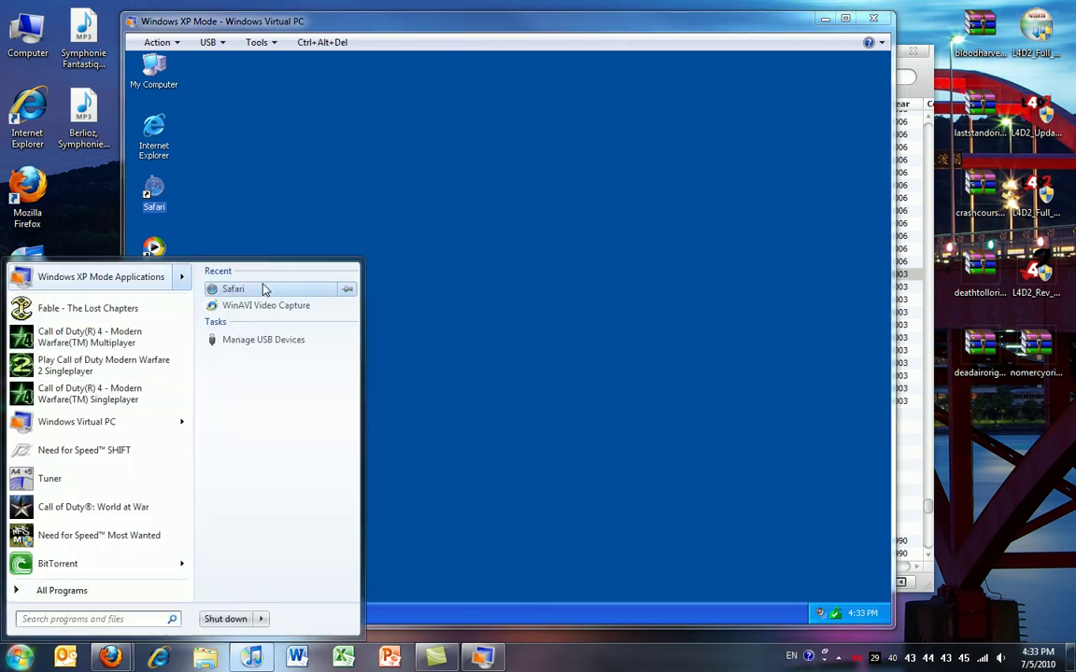
{"action": "left_click", "coordinate": [264, 289]}
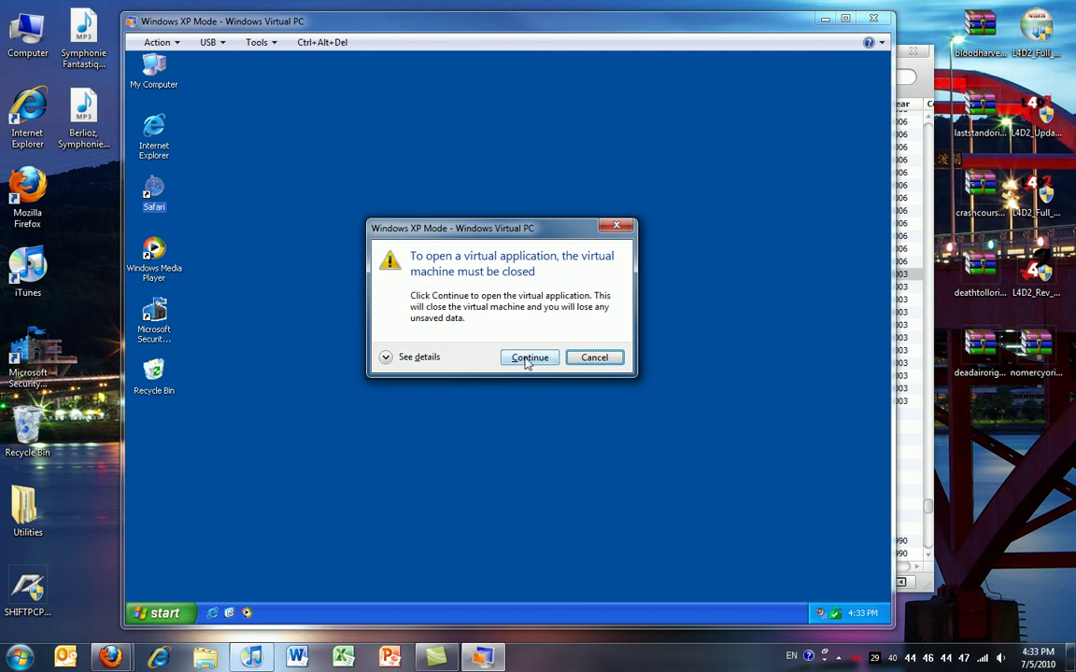
{"action": "left_click", "coordinate": [528, 359]}
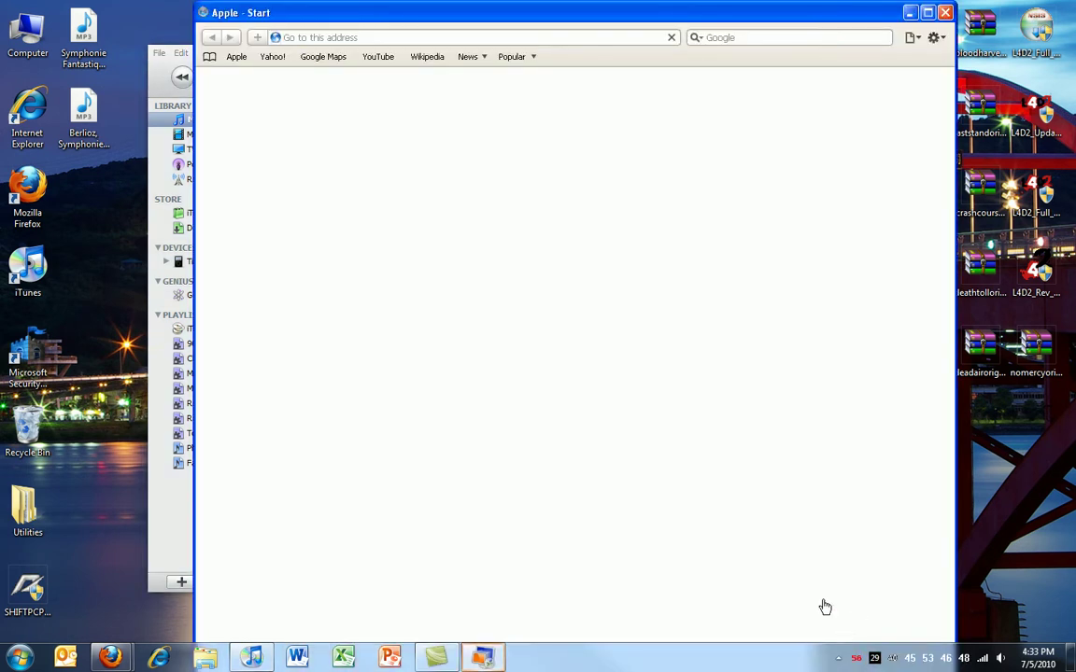
Bring the Safari window in front of iTunes and maximize it to fill the screen
{"action": "double_click", "coordinate": [835, 13]}
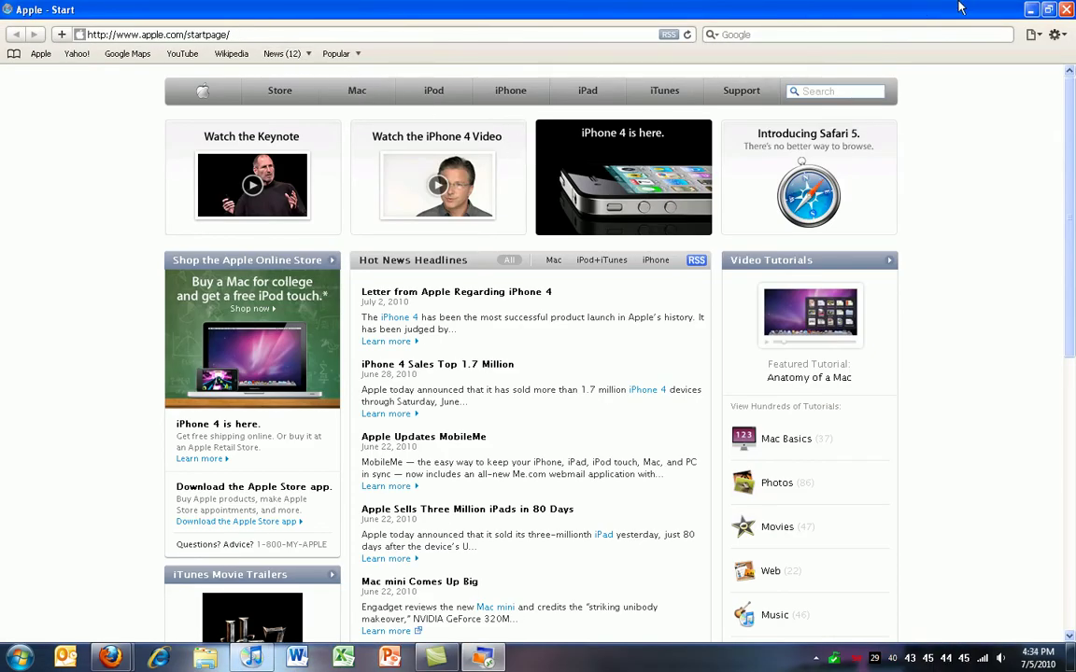
{"action": "left_click", "coordinate": [1047, 9]}
{"action": "left_click_drag", "start_coordinate": [648, 42], "coordinate": [618, 37]}
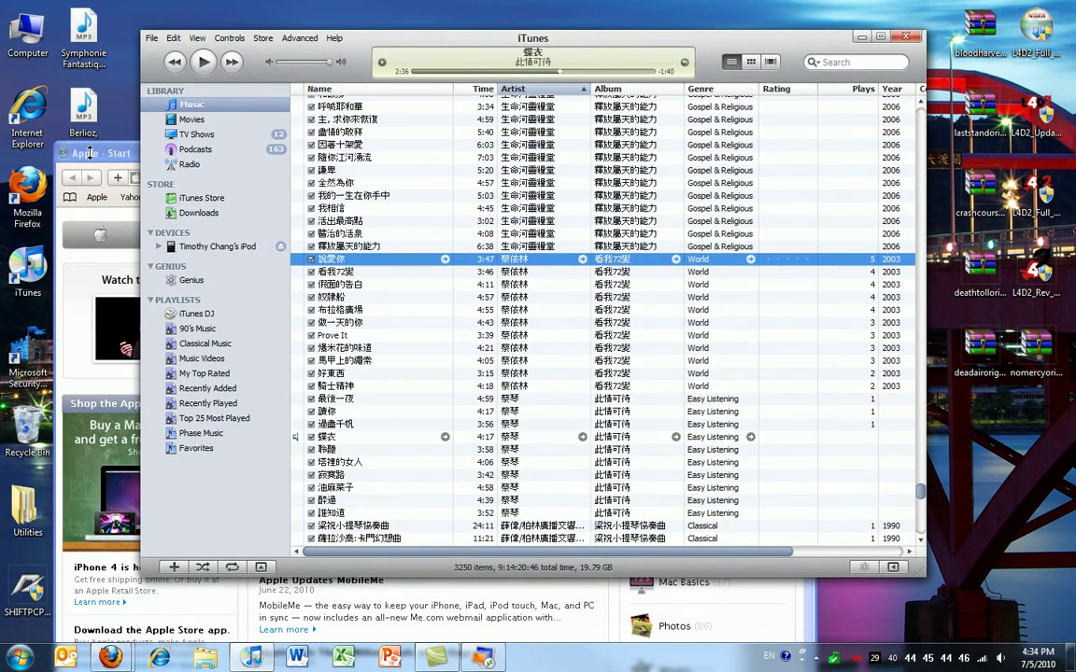
{"action": "left_click", "coordinate": [130, 150]}
{"action": "left_click_drag", "start_coordinate": [402, 145], "coordinate": [592, 46]}
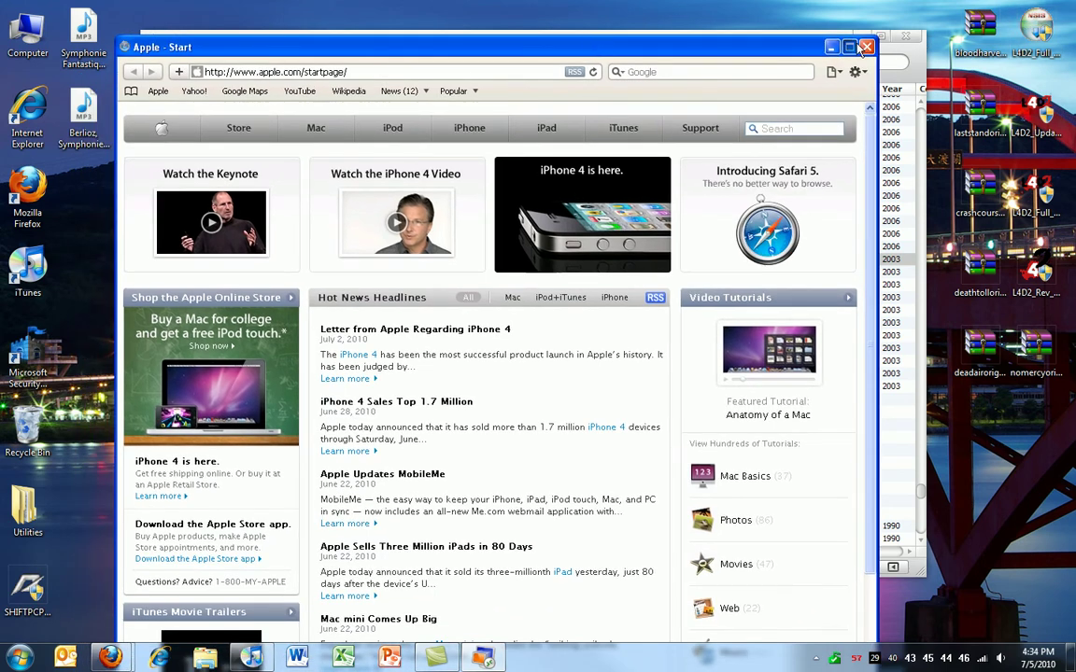
{"action": "double_click", "coordinate": [765, 44]}
Enter 'cam' in the address bar and load the suggested cameroid.com site
{"action": "left_click", "coordinate": [605, 35]}
{"action": "type", "text": "cameroid.com/"}
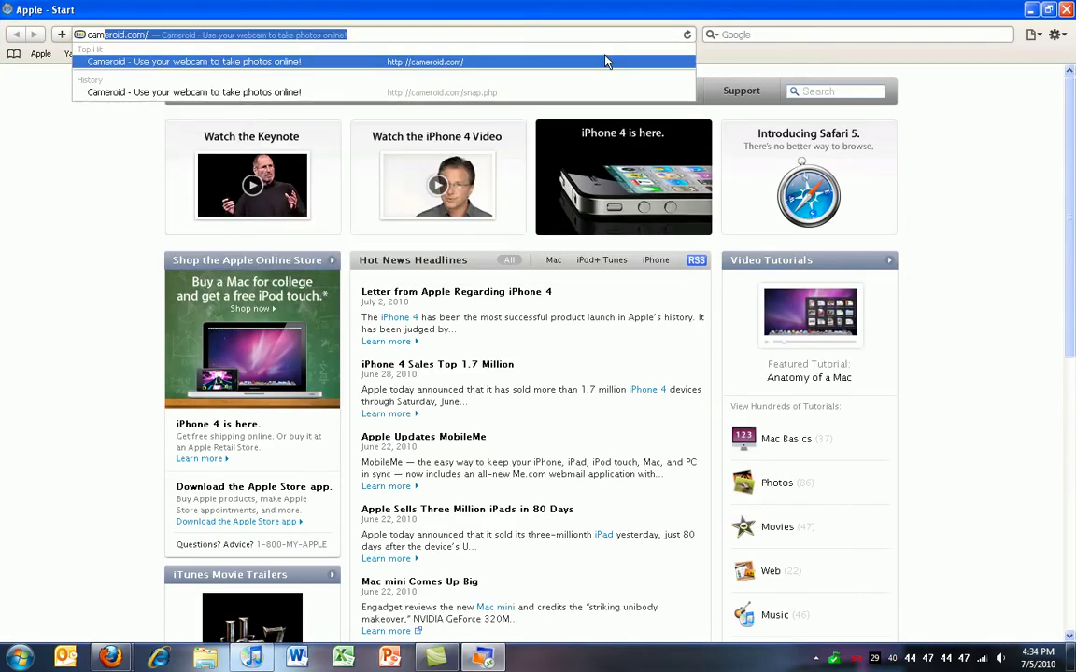
{"action": "left_click", "coordinate": [606, 62]}
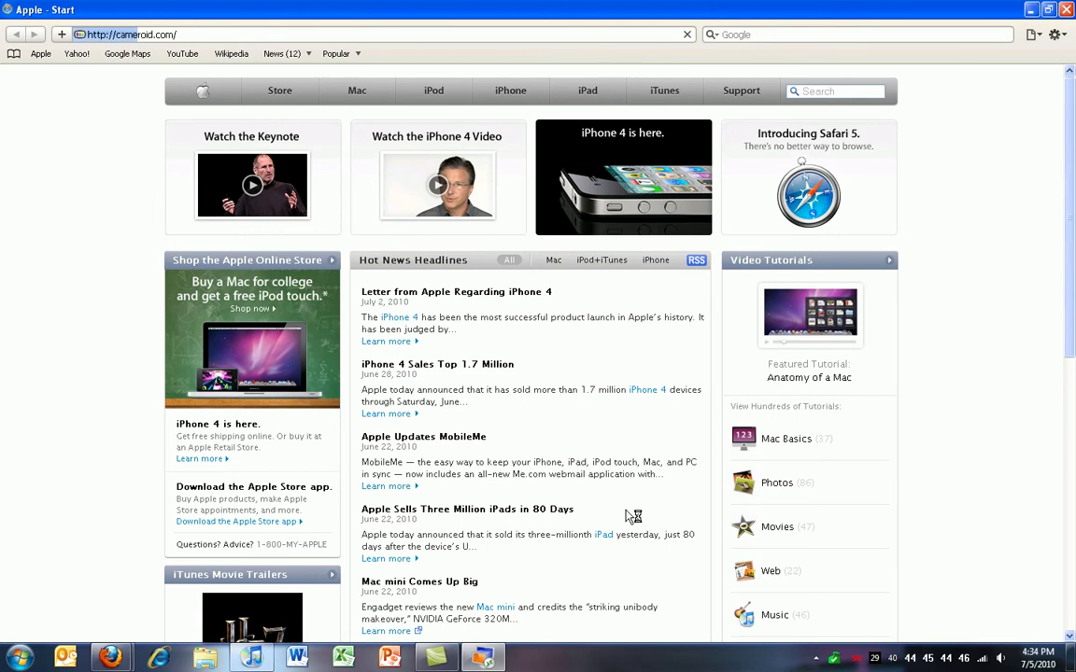
{"action": "mouse_move", "coordinate": [490, 660]}
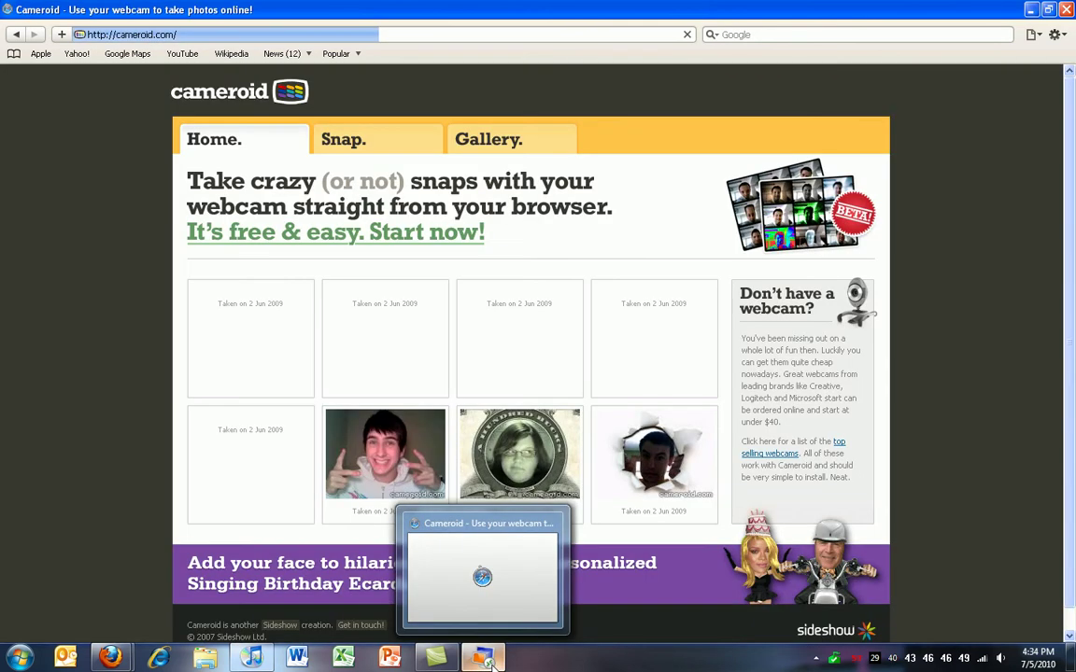
{"action": "right_click", "coordinate": [488, 660]}
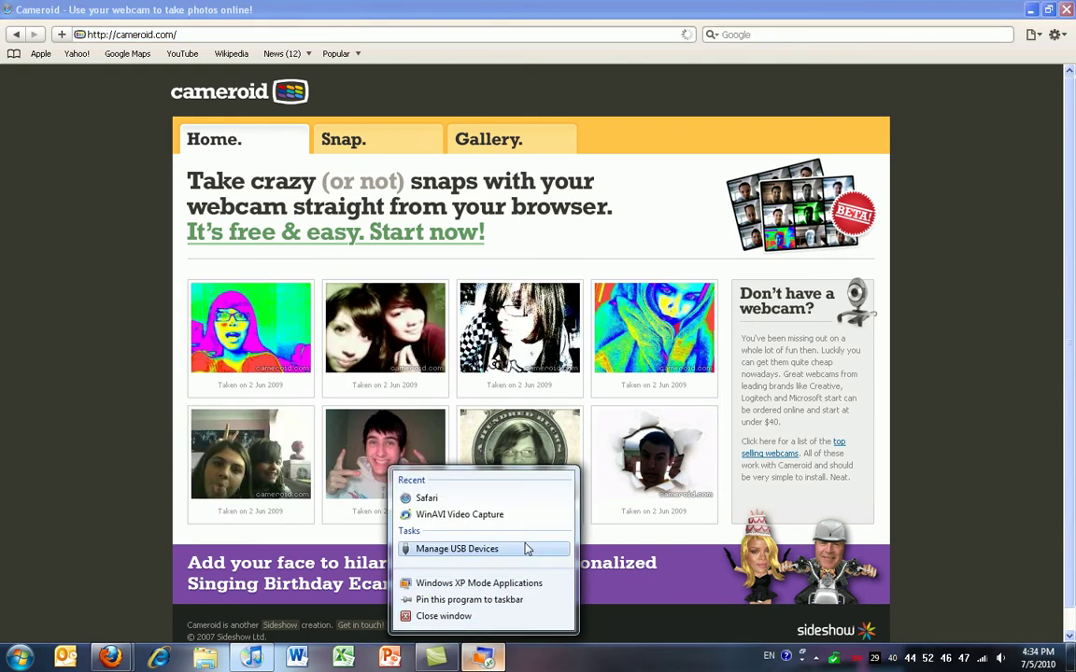
{"action": "left_click", "coordinate": [484, 551]}
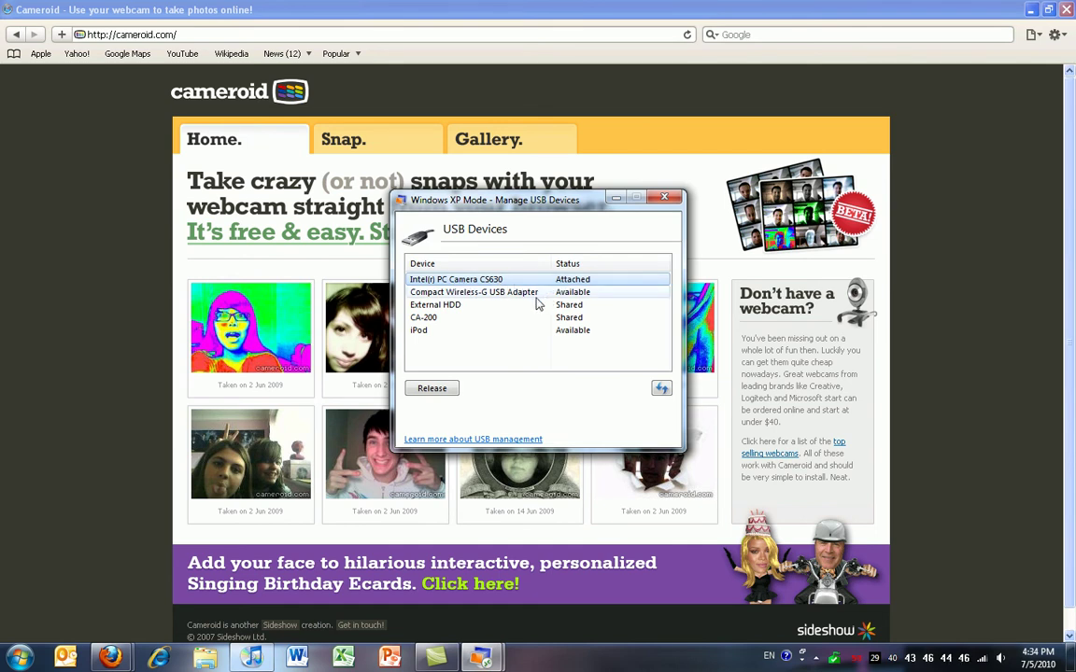
{"action": "left_click", "coordinate": [538, 332]}
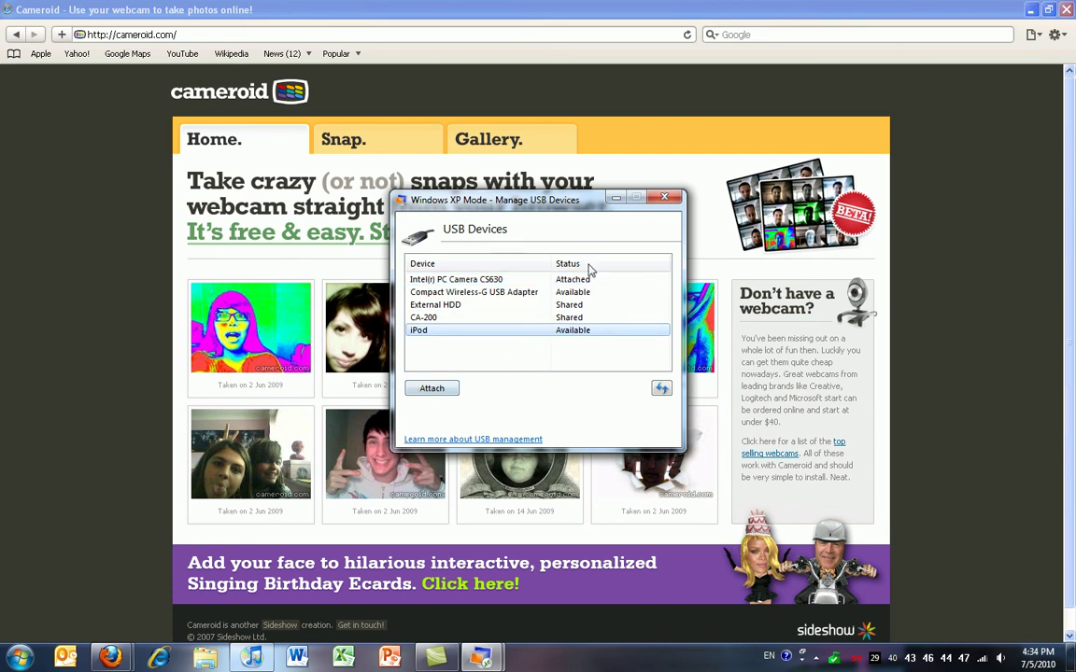
{"action": "left_click", "coordinate": [575, 280]}
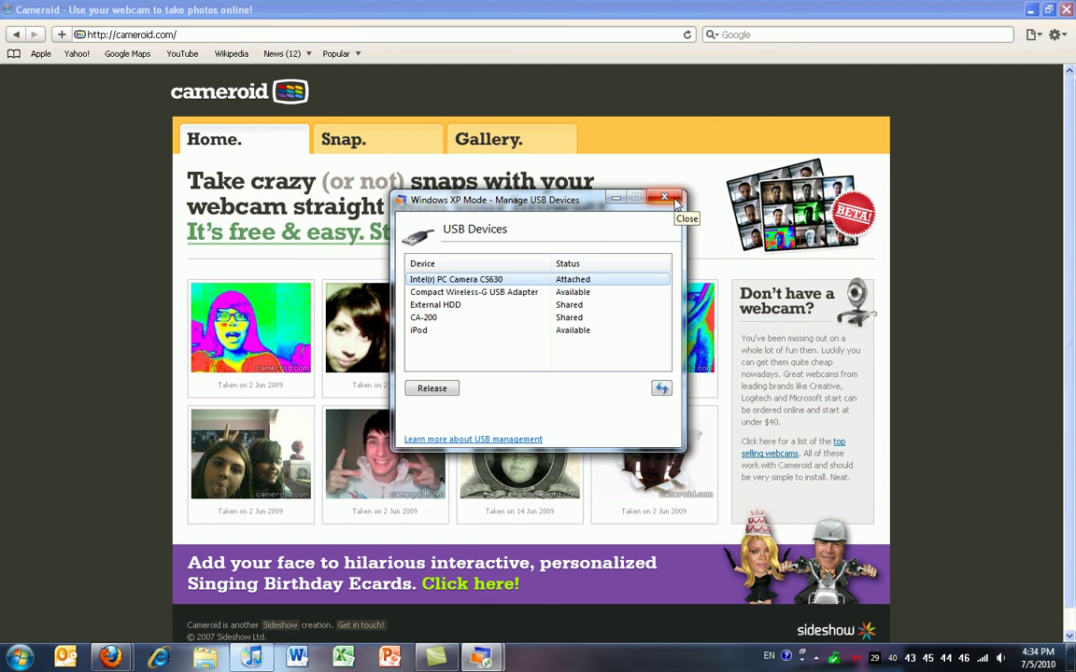
{"action": "left_click", "coordinate": [664, 198]}
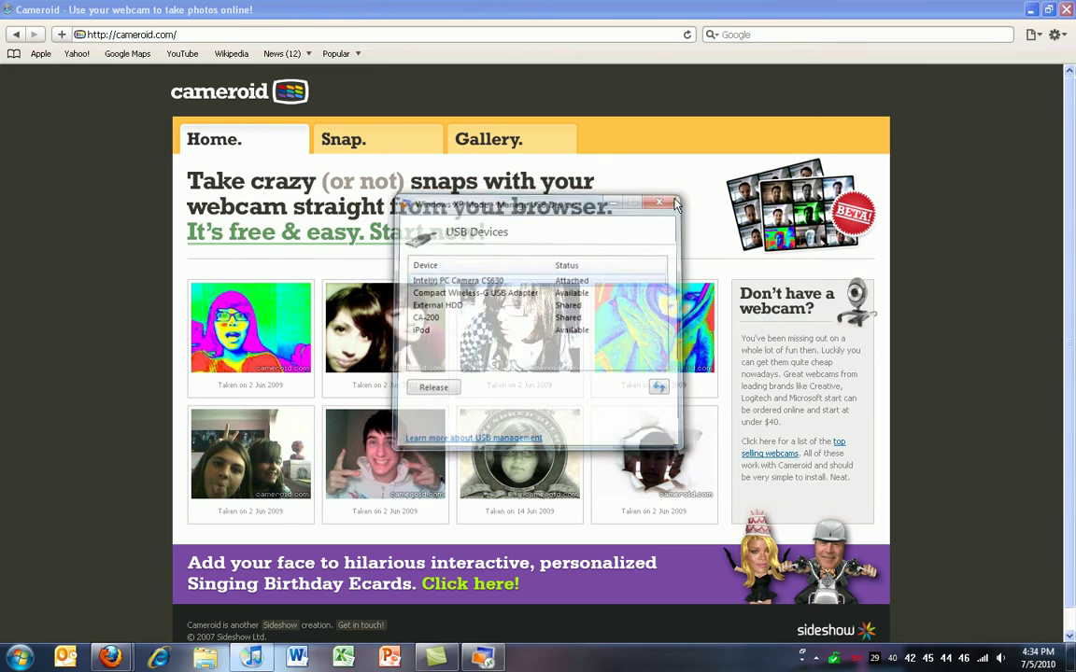
Show the live webcam feed on Cameroid's Snap page by allowing camera access, then close Safari
{"action": "left_click", "coordinate": [365, 140]}
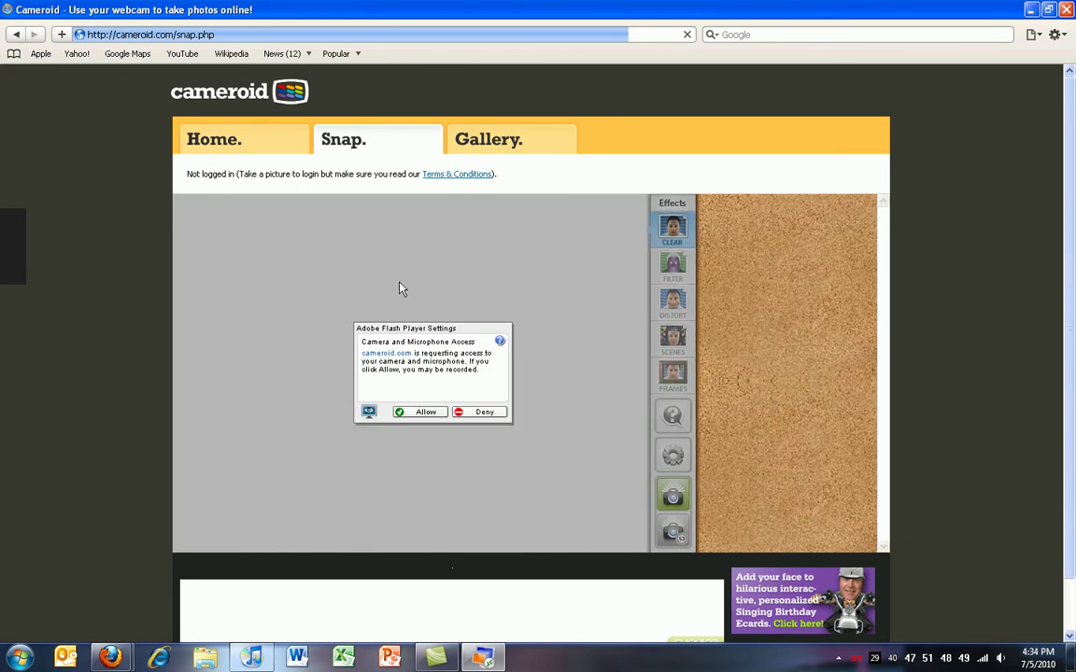
{"action": "left_click", "coordinate": [417, 412]}
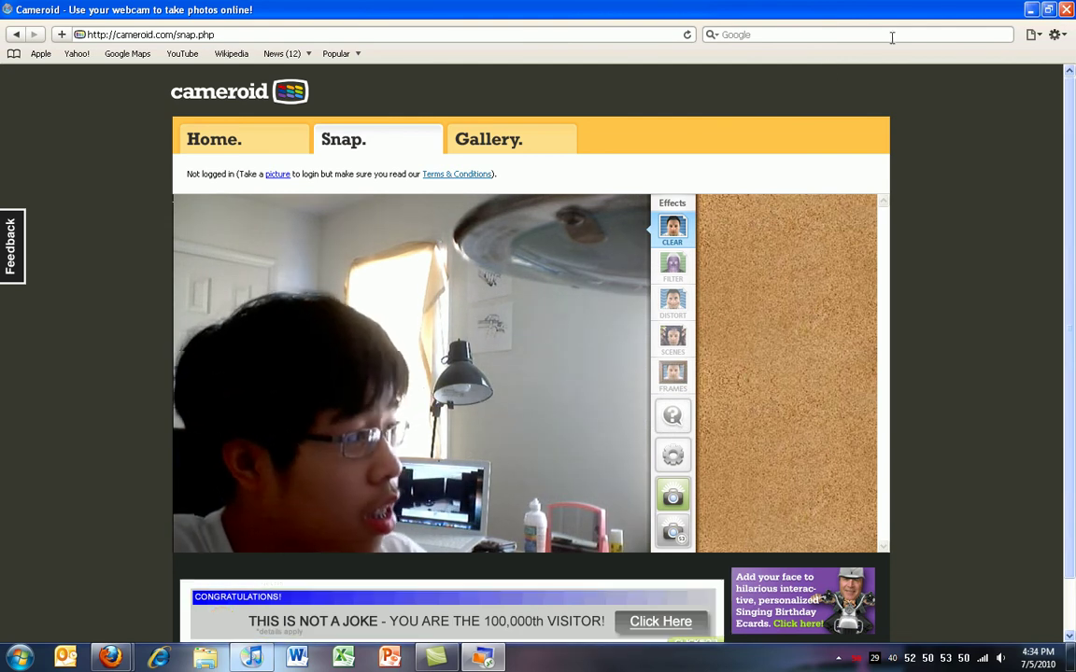
{"action": "left_click", "coordinate": [1031, 12]}
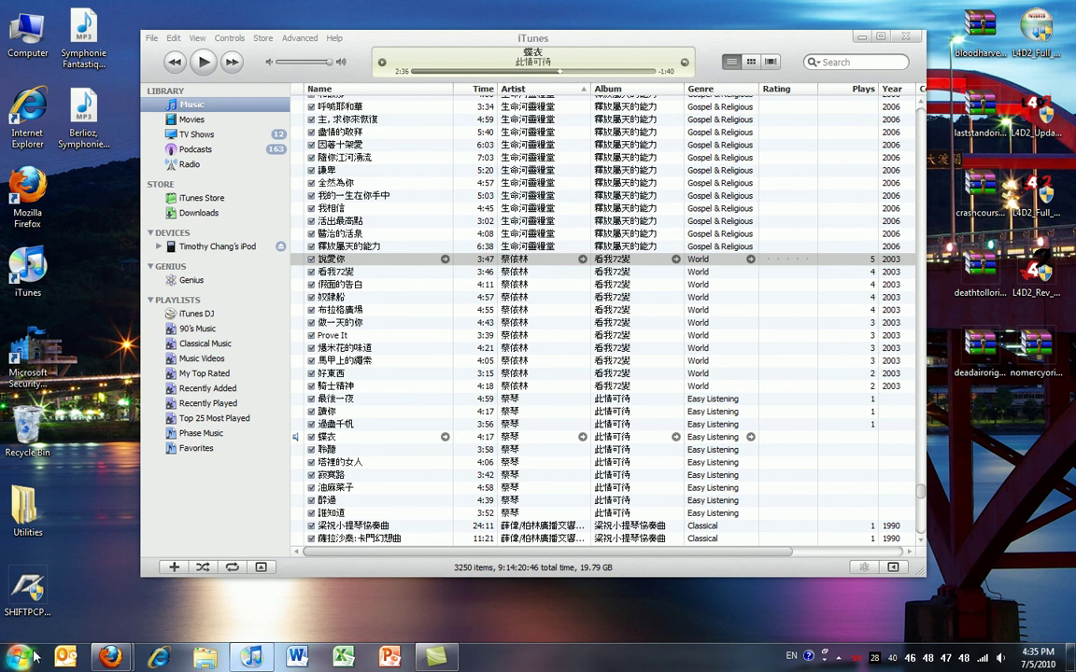
Launch Microsoft Word from the taskbar to get a blank document
{"action": "key", "text": "super"}
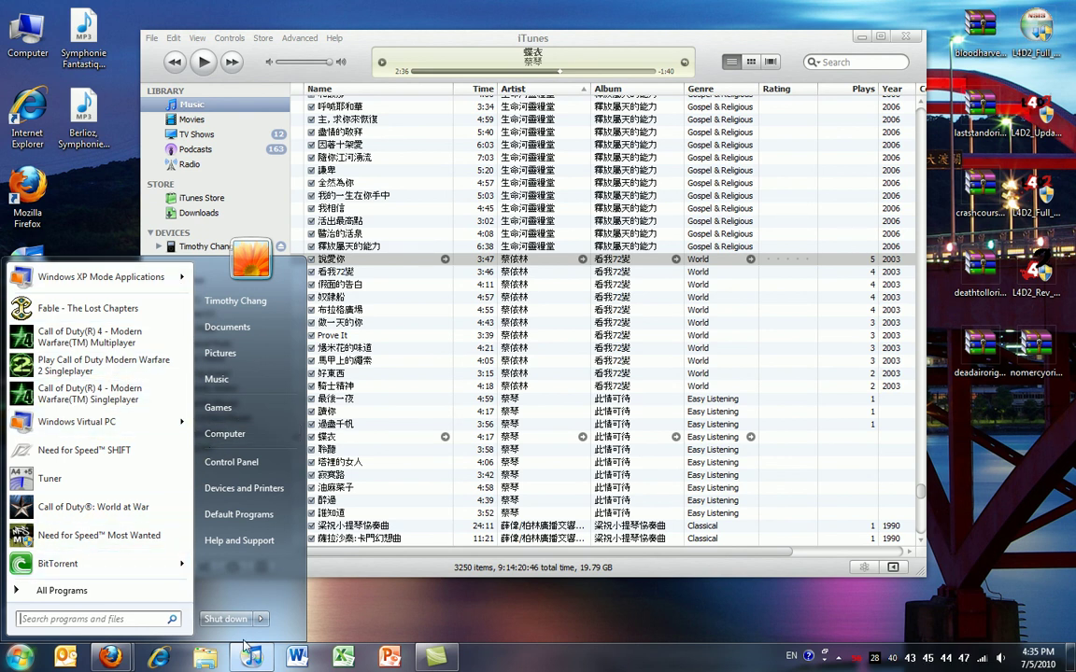
{"action": "left_click", "coordinate": [290, 661]}
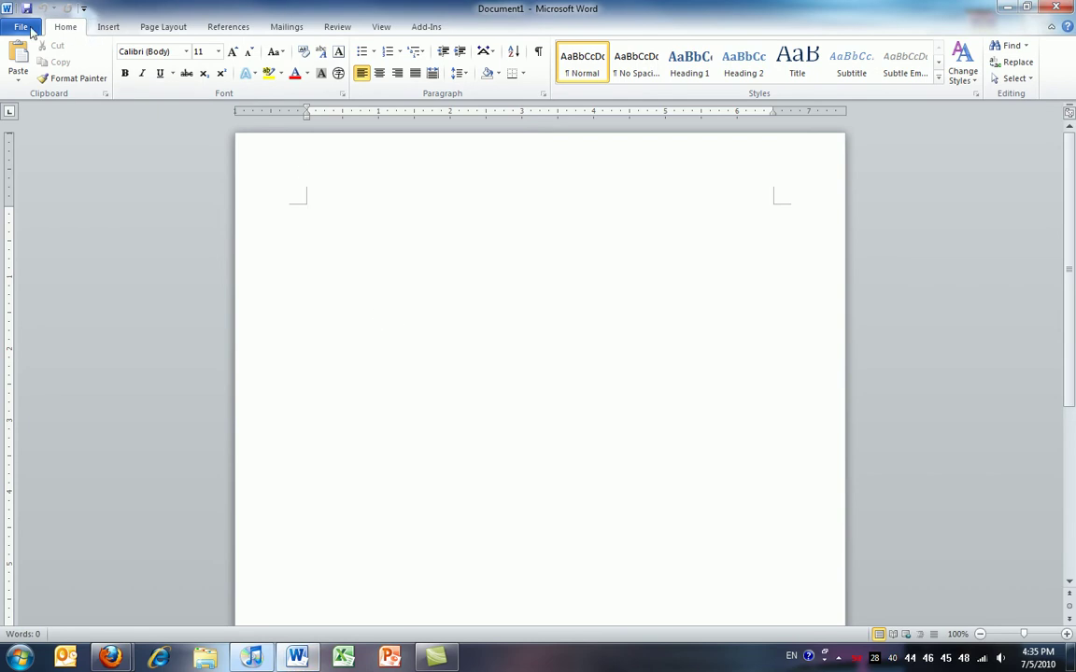
{"action": "key", "text": "super"}
{"action": "left_click", "coordinate": [320, 414]}
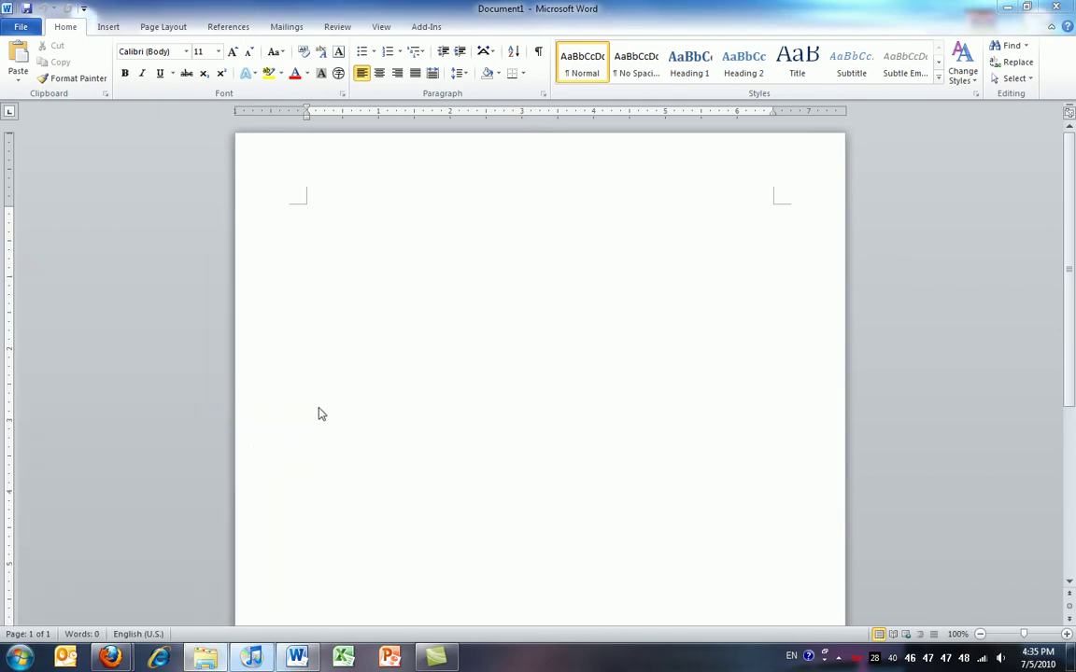
Open Windows Explorer's Computer view with Win+E, listing three hard disks and four removable drives
{"action": "key", "text": "super+e"}
{"action": "left_click_drag", "start_coordinate": [769, 459], "coordinate": [775, 436]}
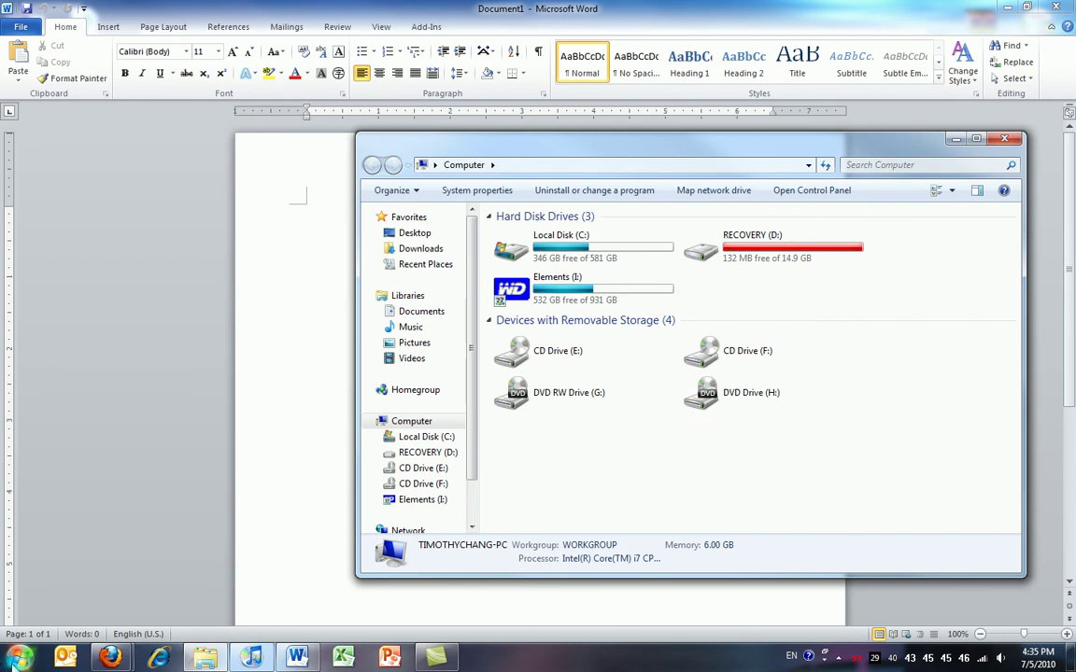